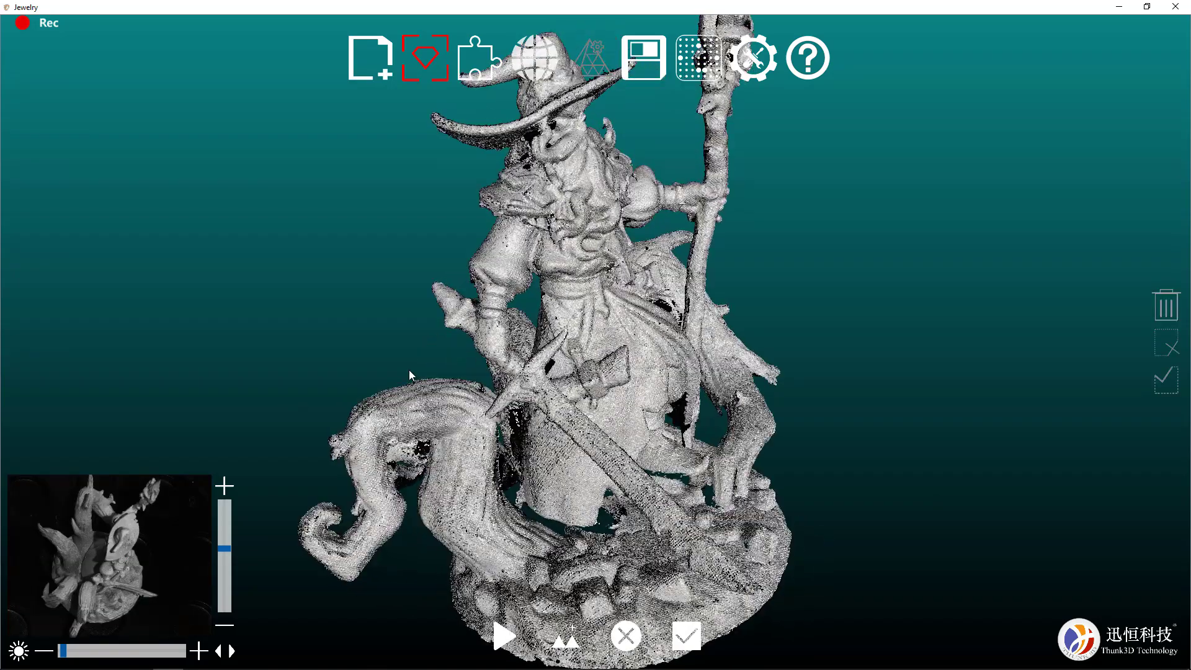
- Calibrate the scanner with the default board type, reaching 0.003218 mm accuracy
left_click_drag(549, 351, 800, 242)
left_click_drag(743, 296, 516, 444)
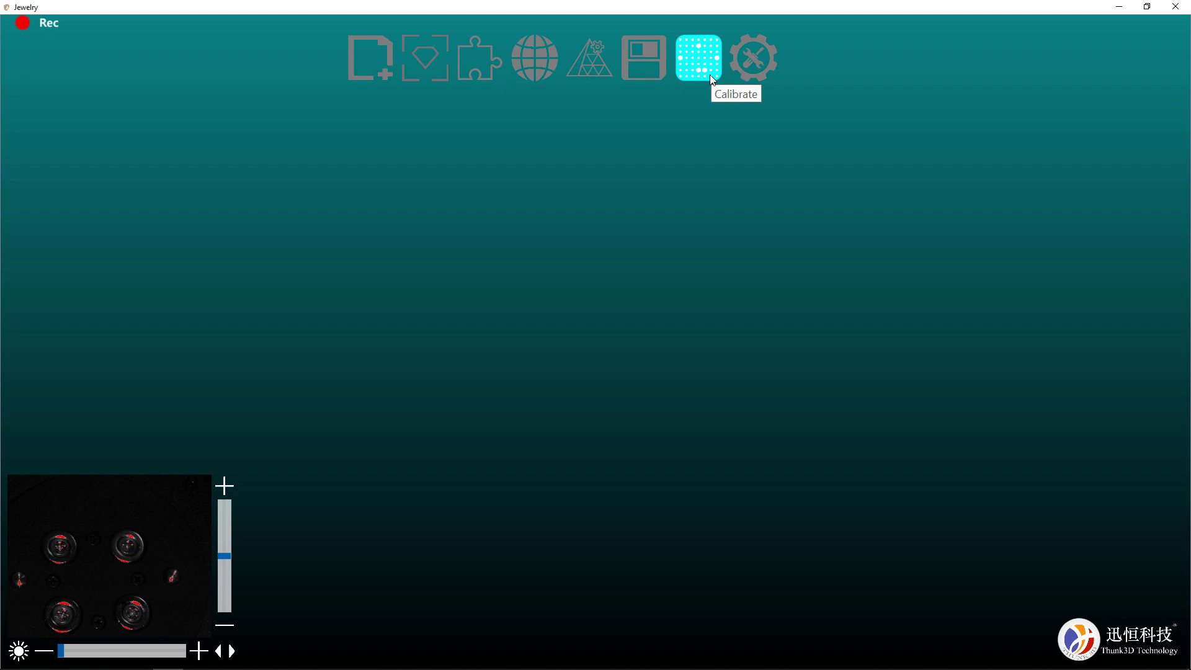
left_click(698, 59)
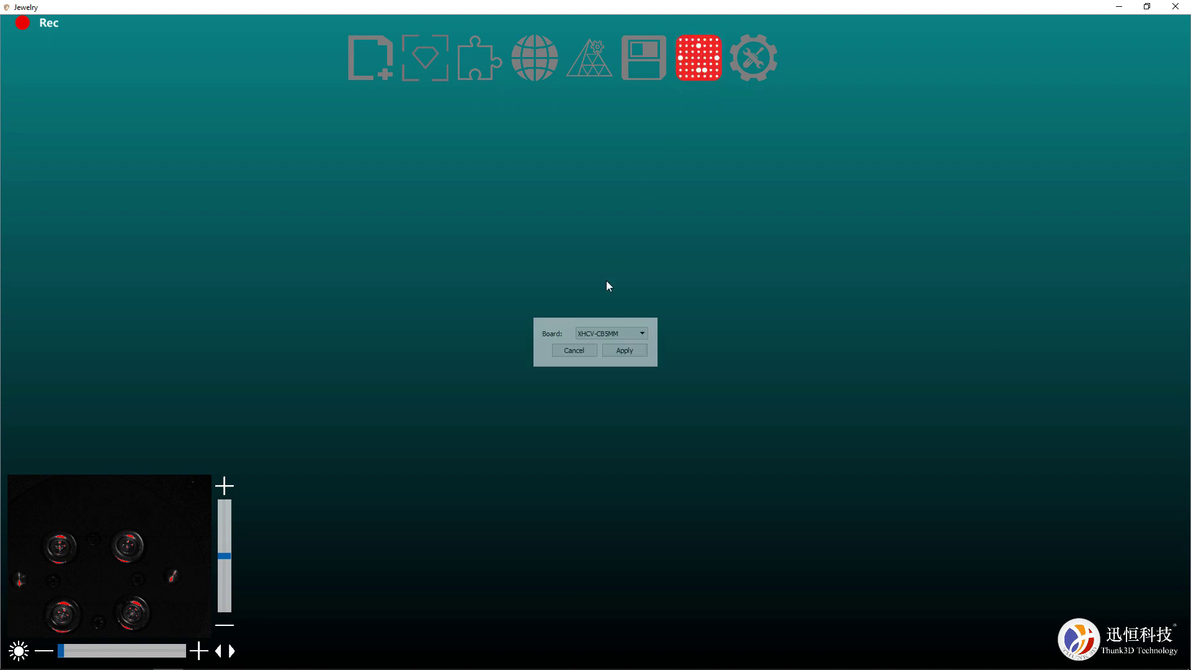
left_click(635, 353)
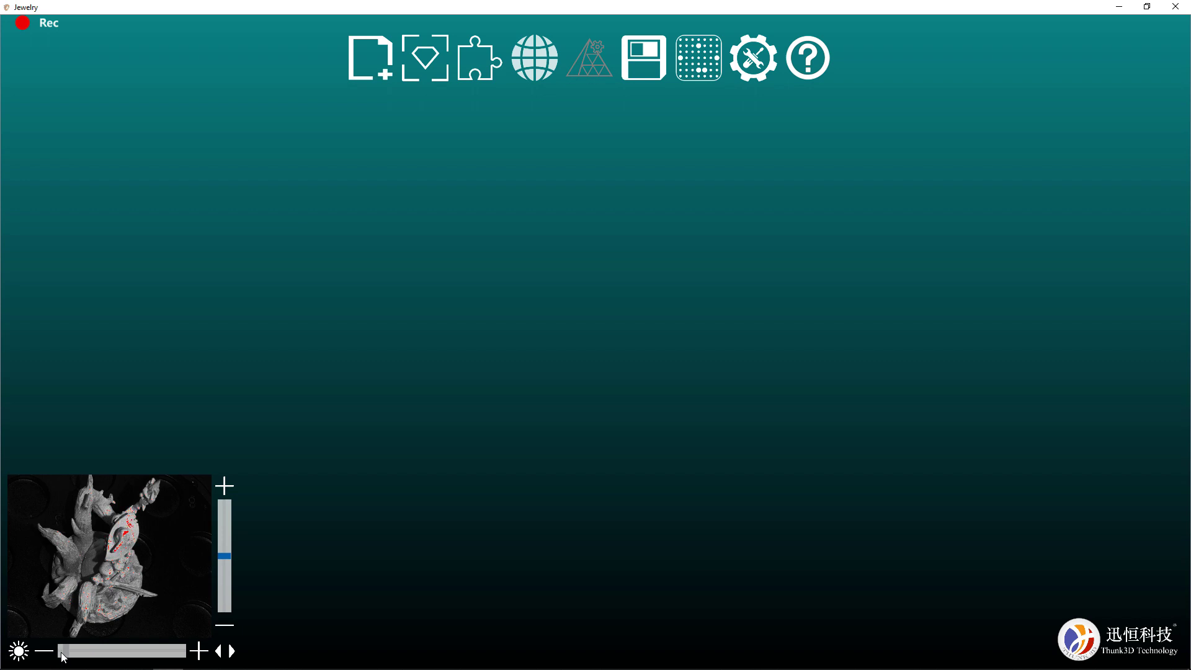
- Create project 'yt test' as Onesie, Single-item Scan, HD scan, saved under D:\Thunk3D\
left_click(383, 53)
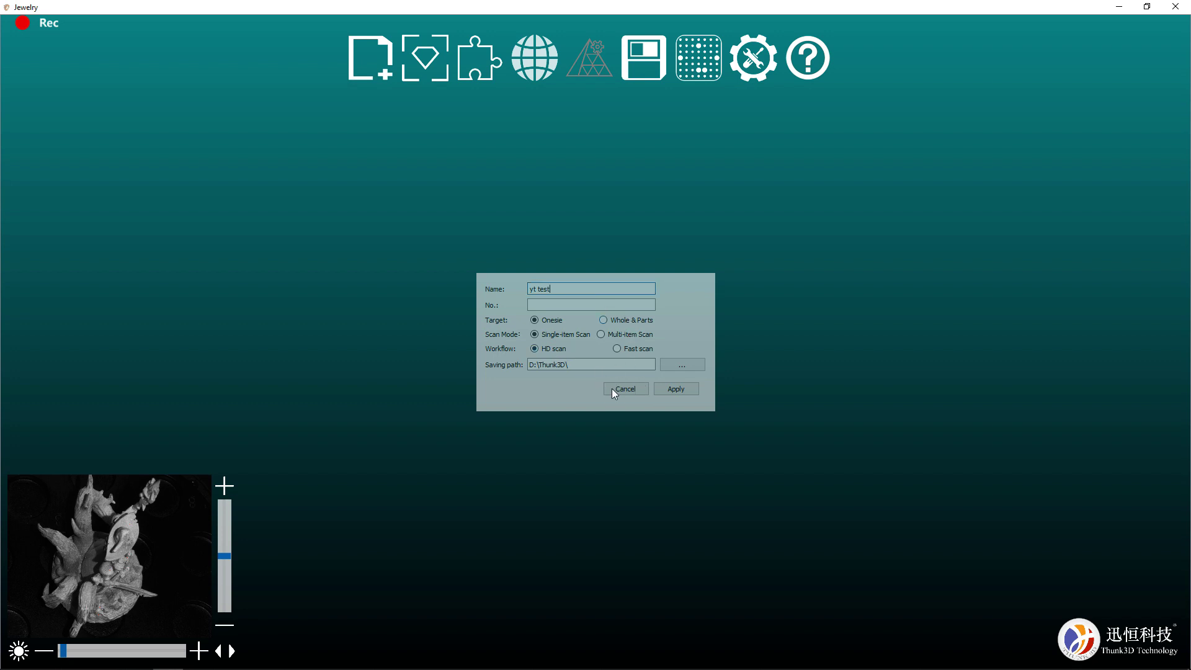
left_click(676, 389)
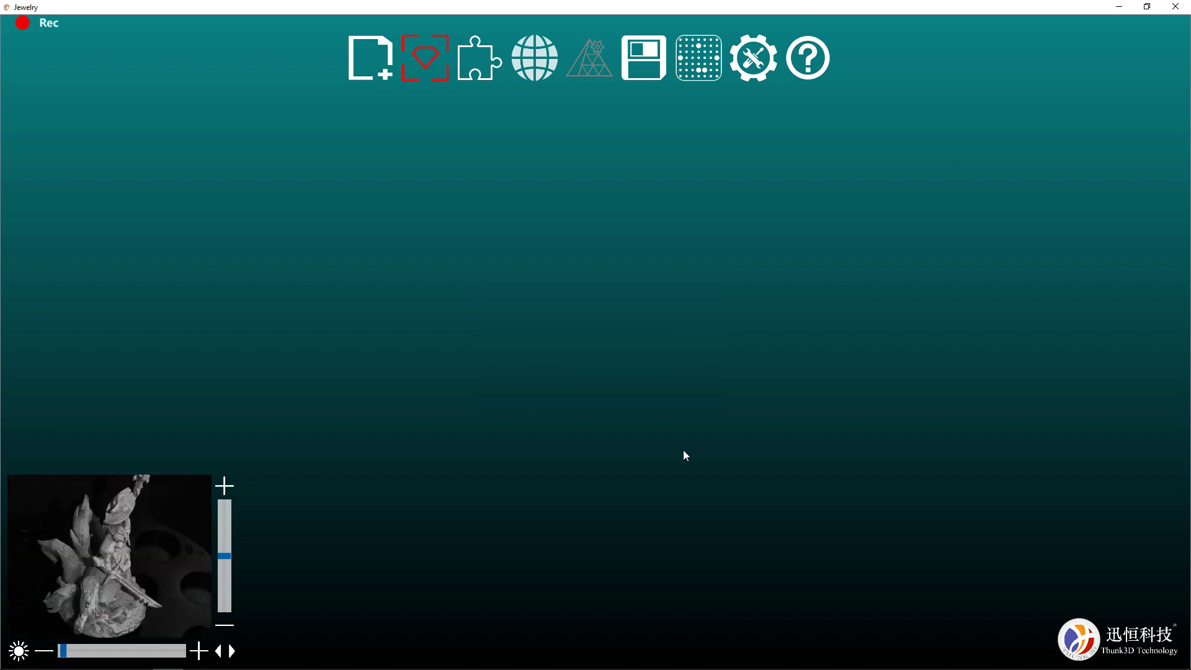
- Raise the cut plane above the miniature's base to trim away the turntable
left_click_drag(652, 527, 679, 522)
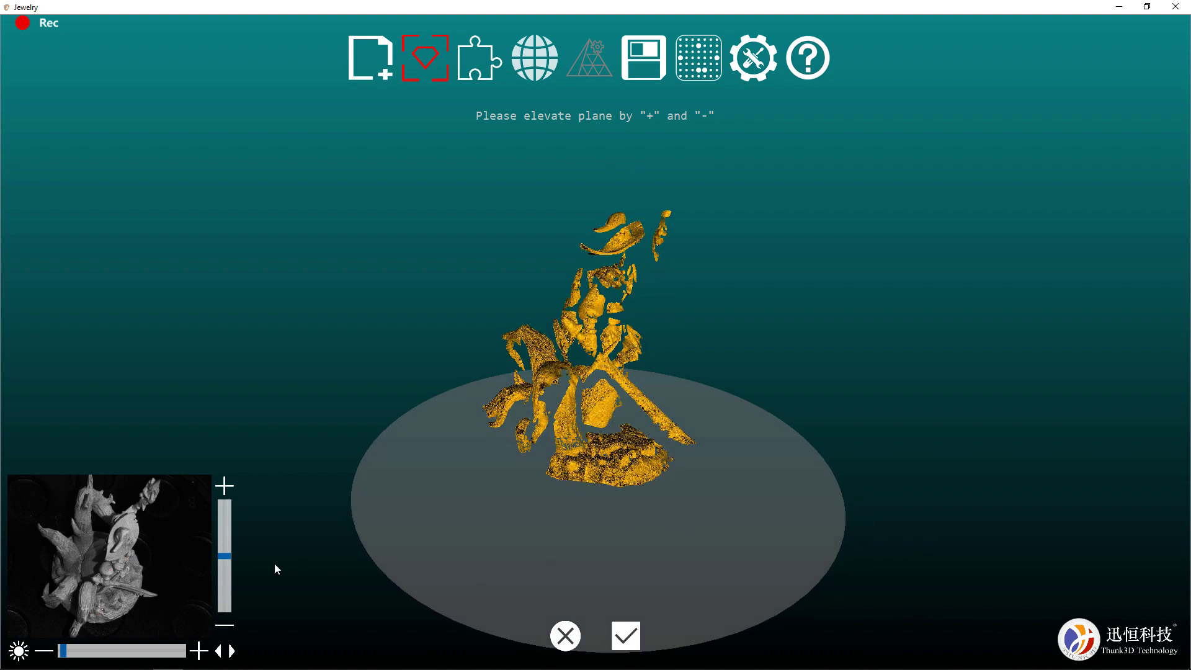
mouse_move(224, 557)
left_mouse_down()
mouse_move(226, 503)
mouse_move(213, 576)
mouse_move(218, 551)
left_mouse_up()
left_click_drag(460, 494, 496, 422)
left_click_drag(583, 505, 599, 445)
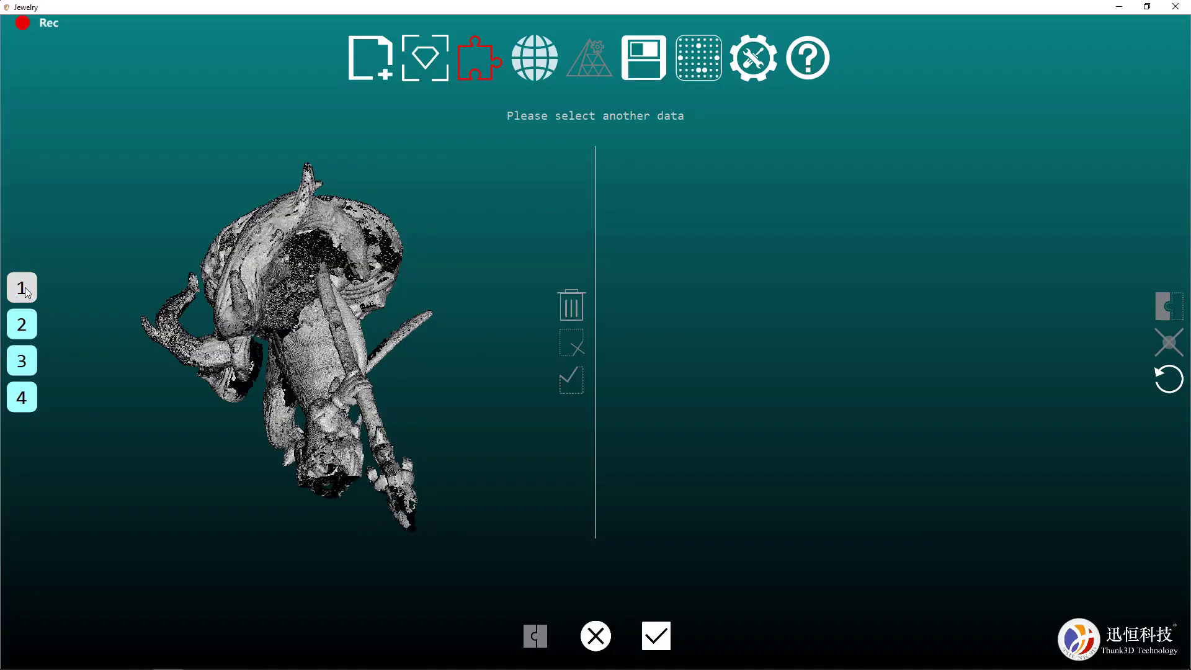
- Align scan 2 onto scan 1
left_click_drag(124, 224, 673, 351)
key("2")
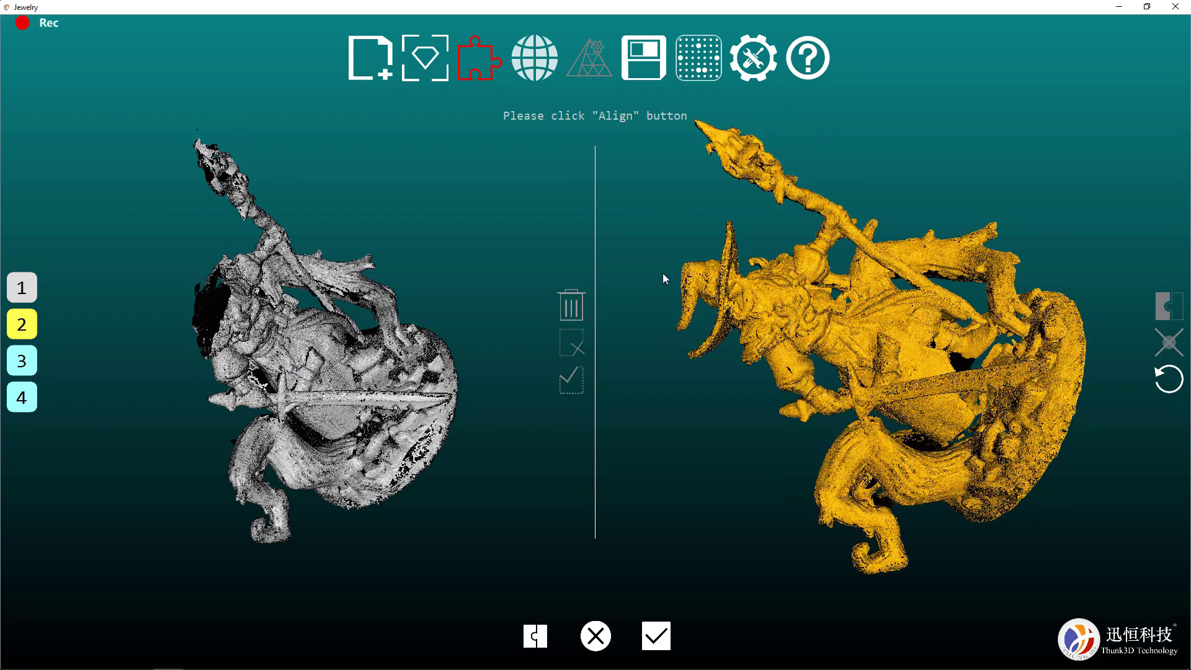
left_click(534, 634)
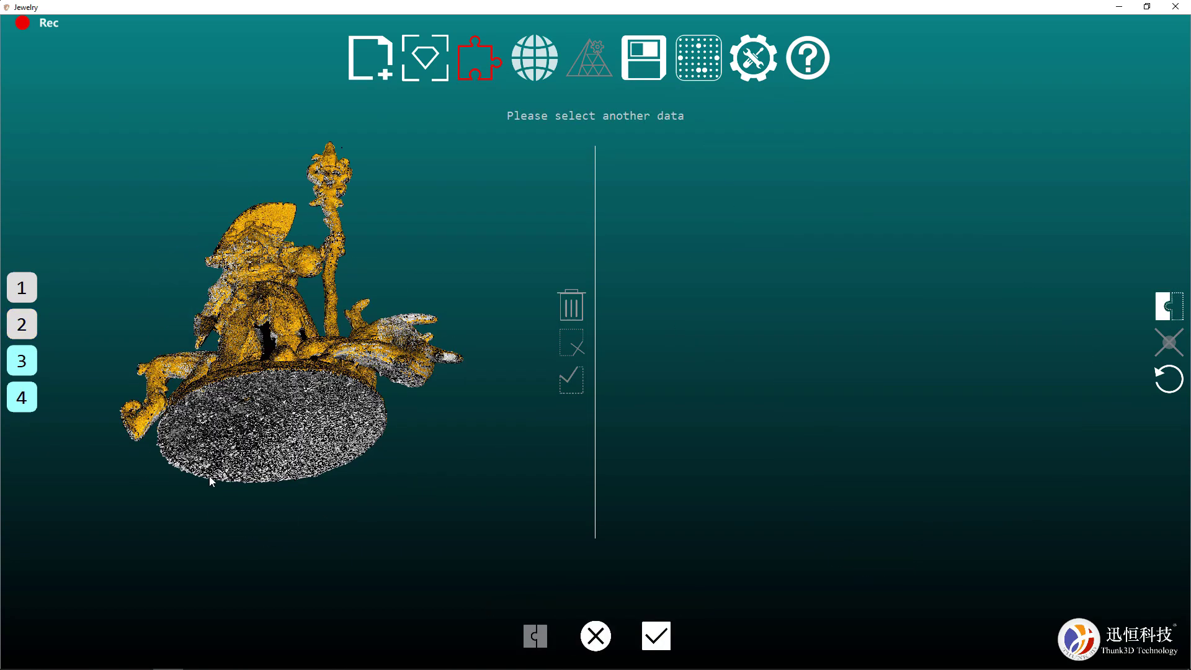
- Align scan 3 onto the combined data and confirm to start registration
left_click_drag(210, 476, 138, 465)
key("3")
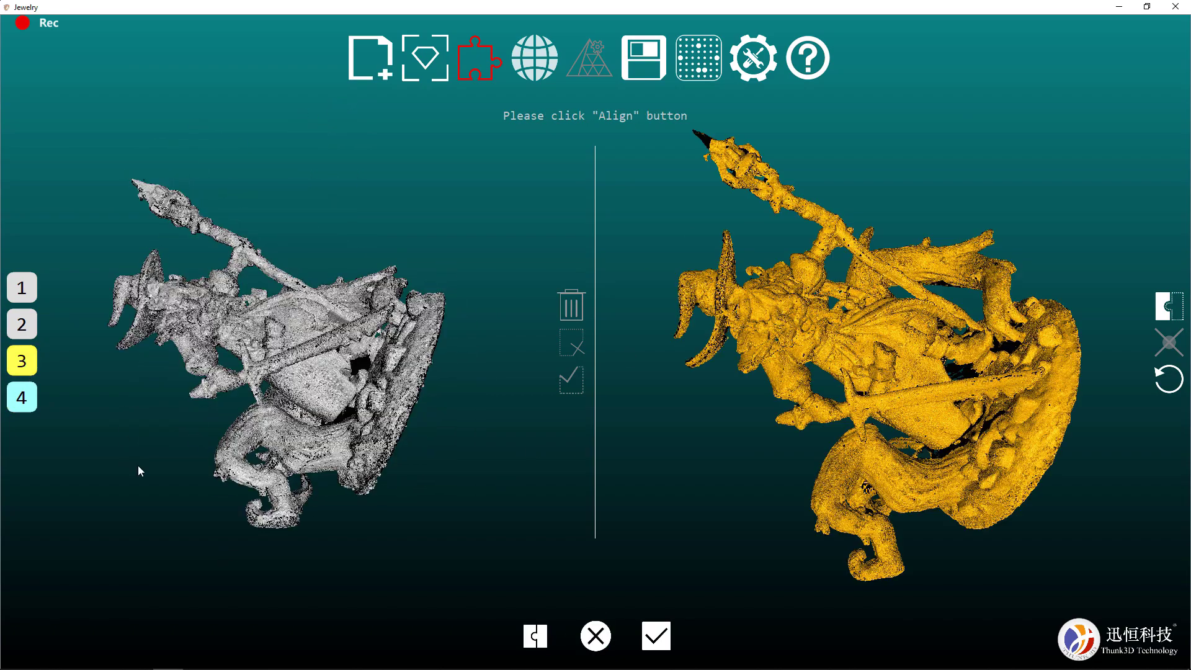
left_click(531, 633)
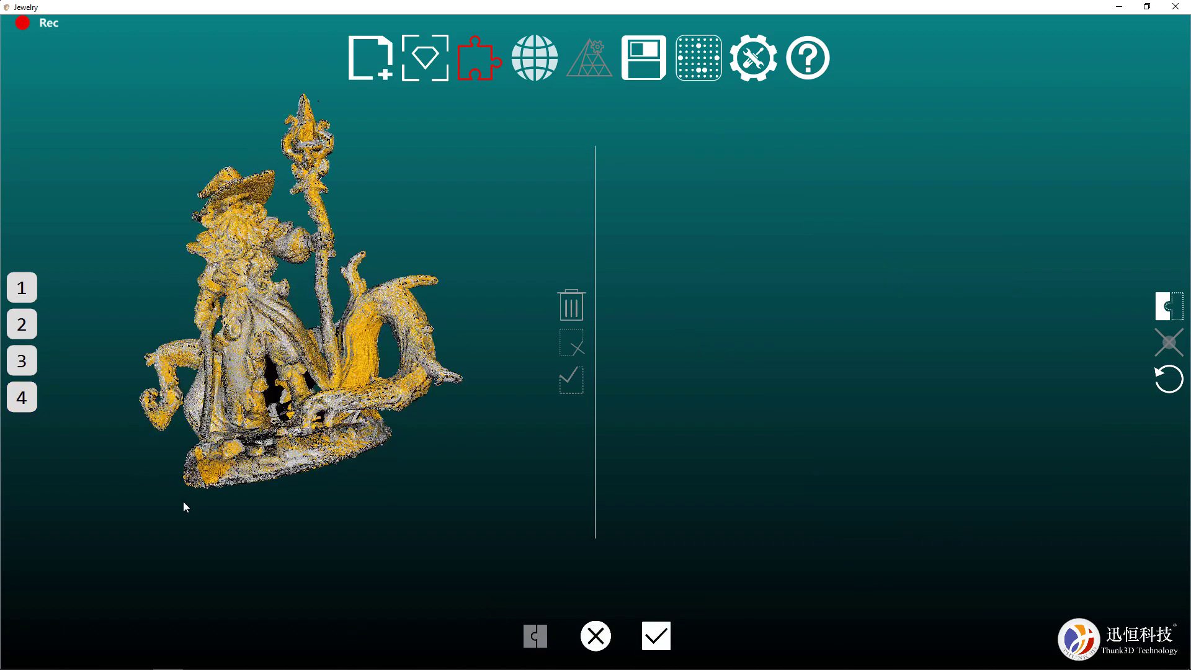
left_click(655, 633)
left_click_drag(526, 199, 415, 450)
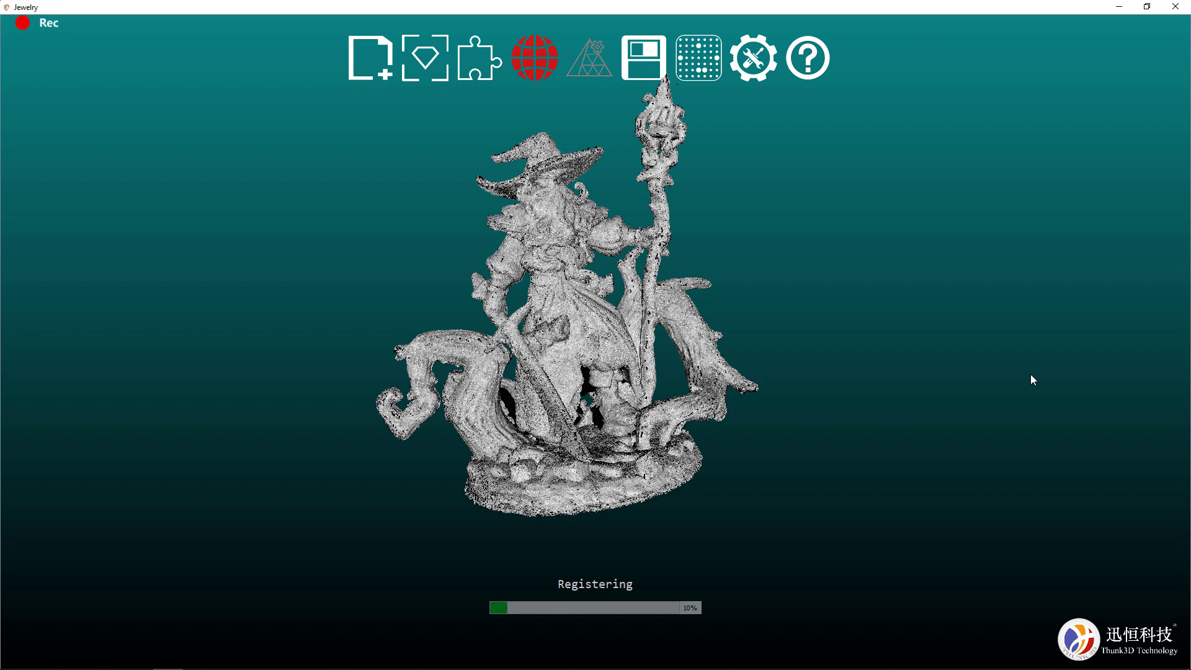
- Orbit and zoom the finished mage mesh to inspect the figure and tree trunk
left_click_drag(775, 382, 582, 373)
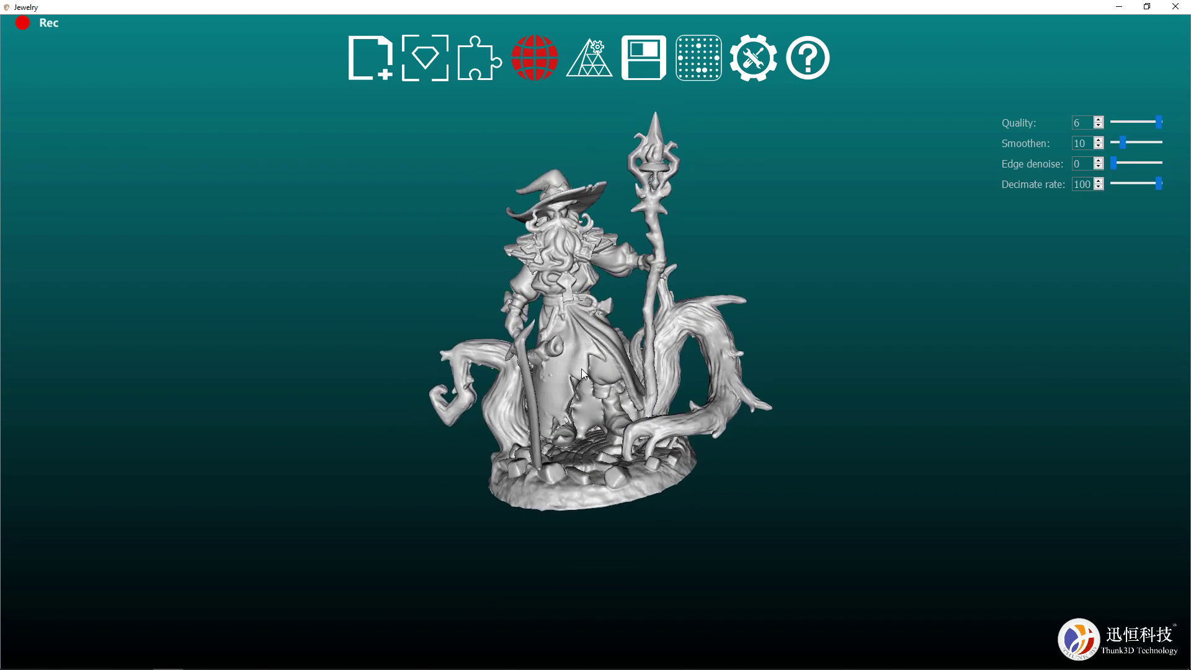
scroll(583, 372, "up", 8)
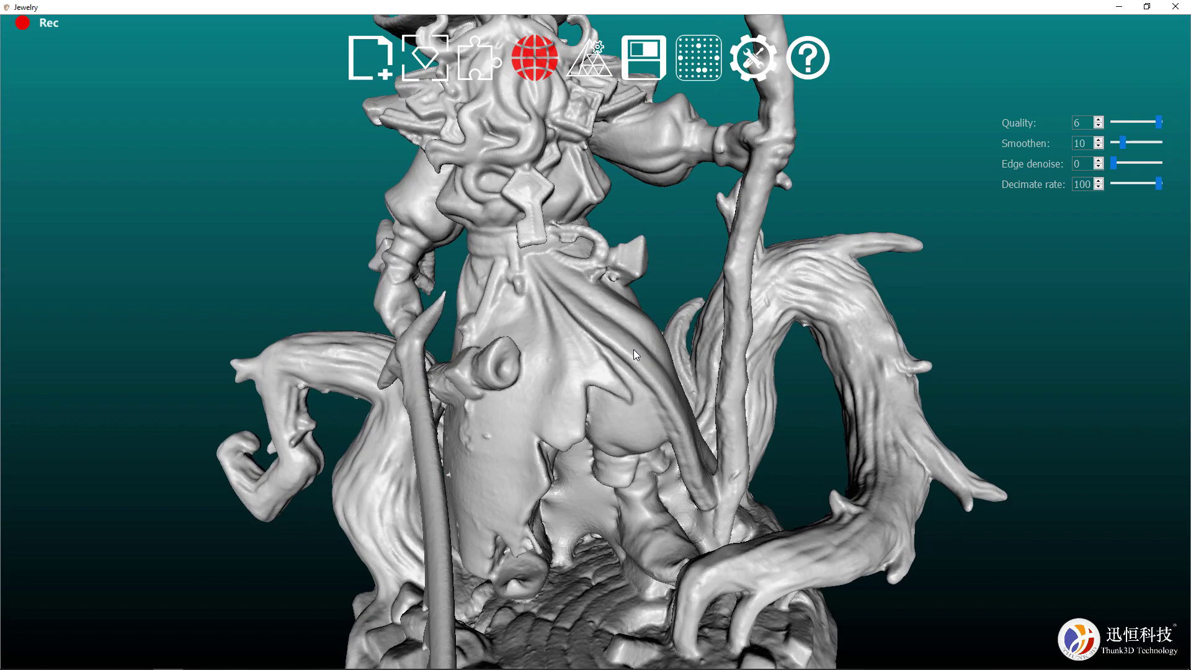
left_click_drag(634, 348, 838, 446)
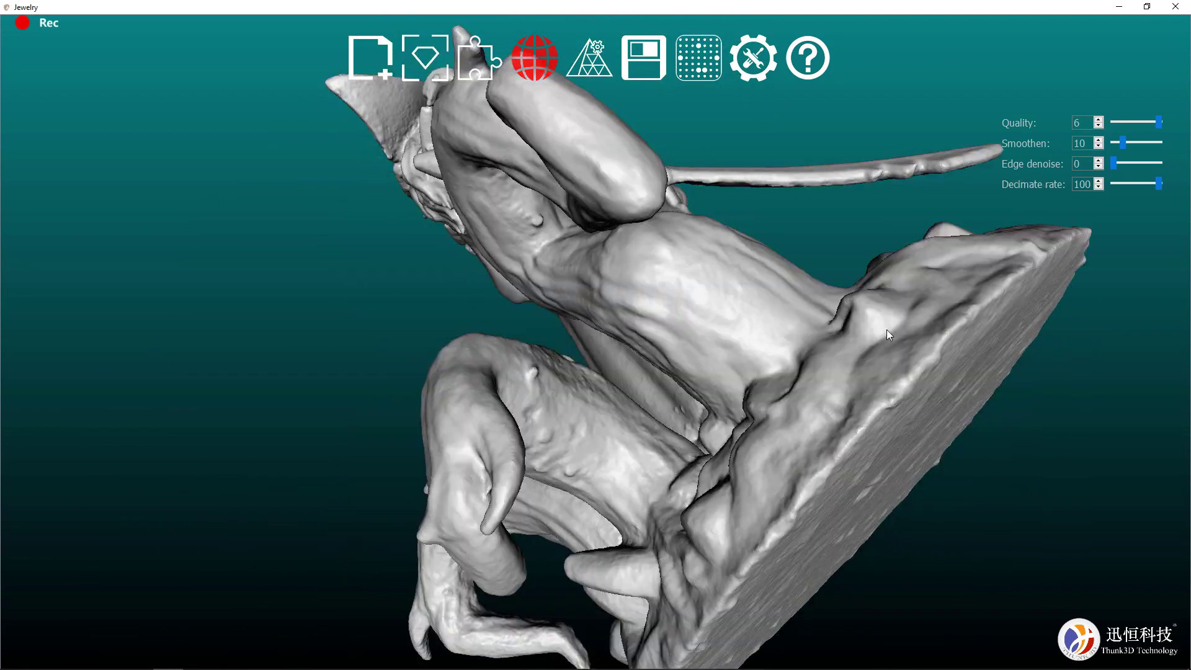
left_click_drag(887, 329, 1174, 240)
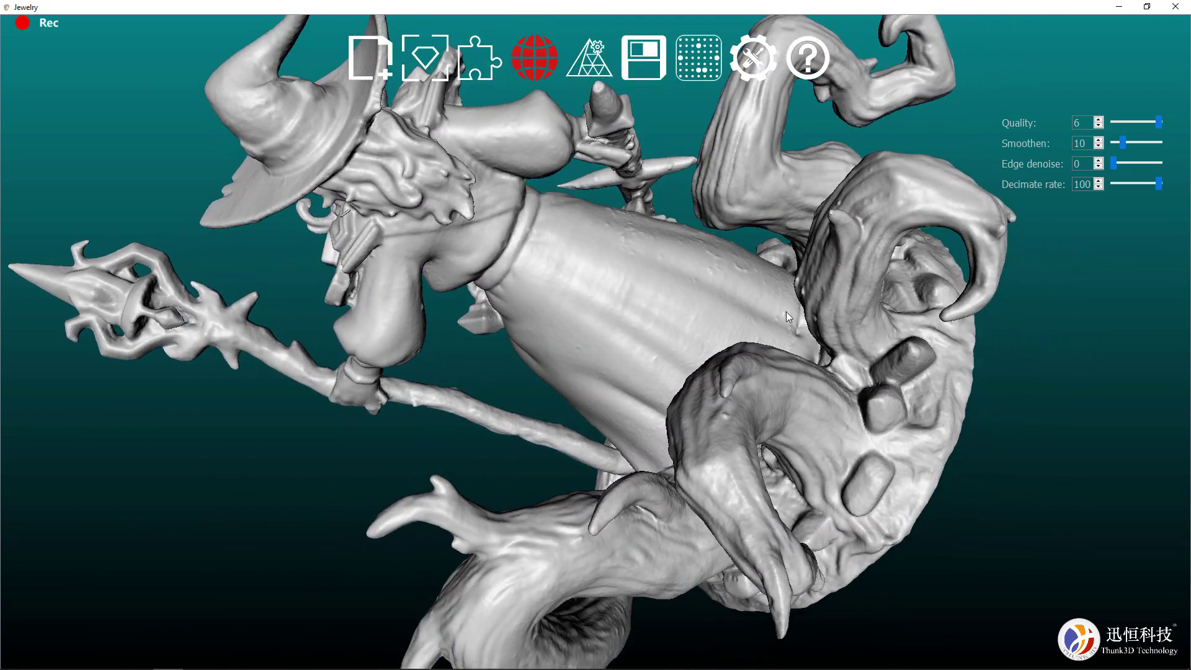
left_click_drag(788, 316, 547, 606)
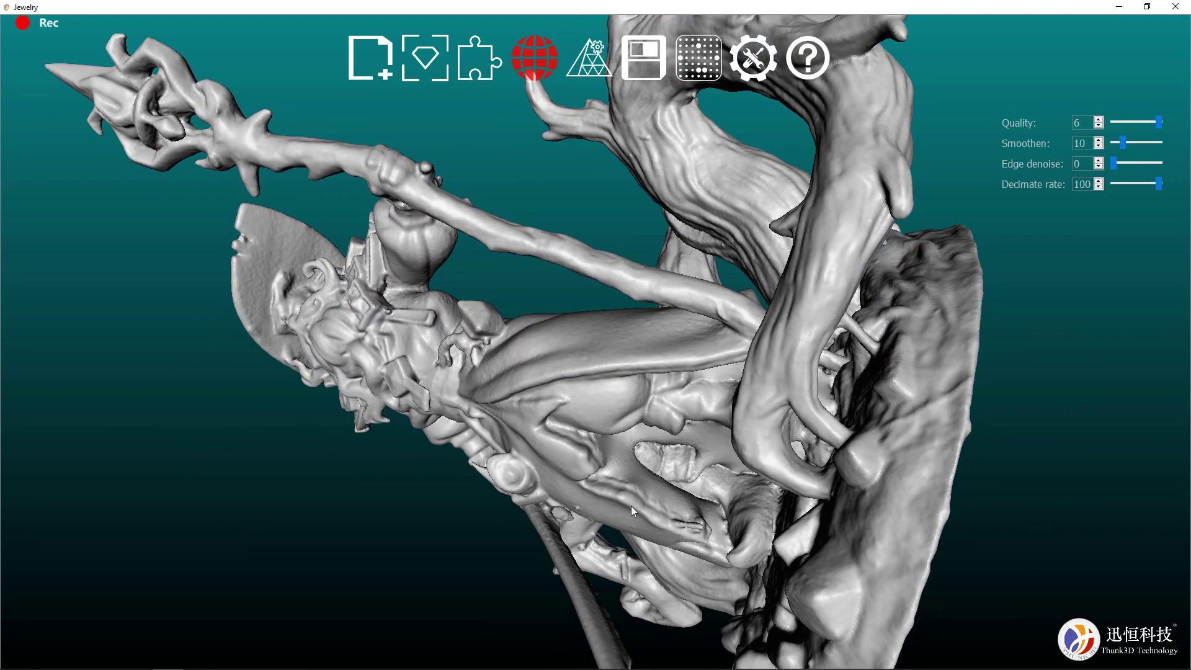
left_click_drag(631, 505, 604, 326)
- Zoom out and rotate the orc warrior mesh to view it from new angles
scroll(604, 326, "down", 5)
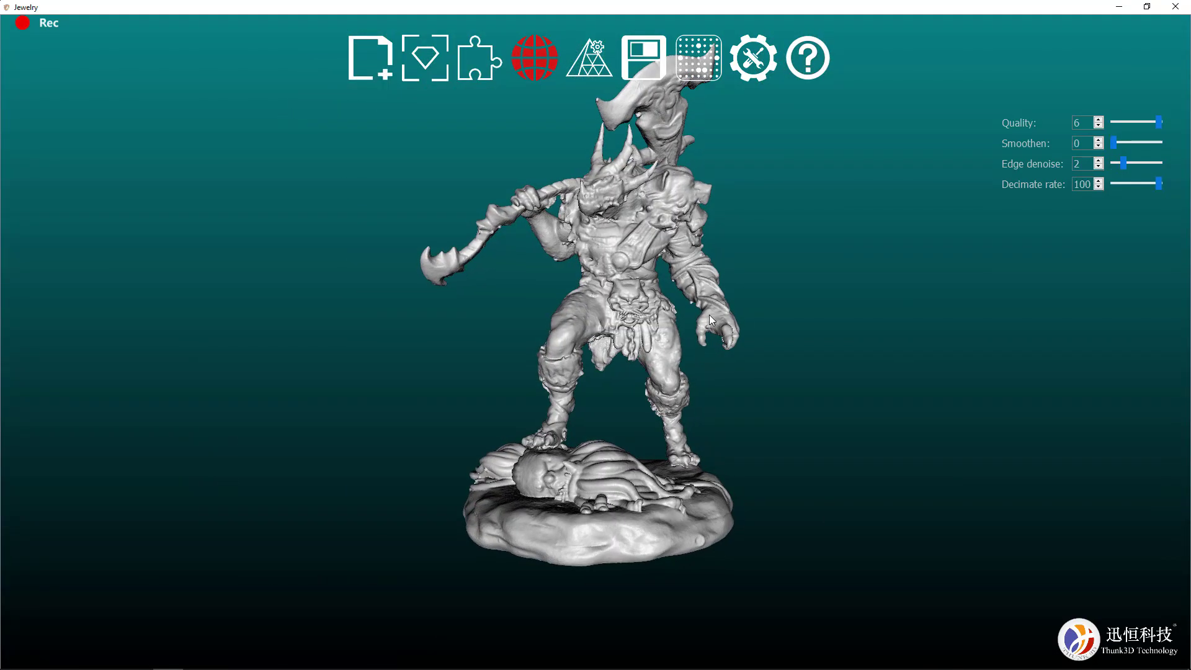
left_click_drag(710, 315, 869, 311)
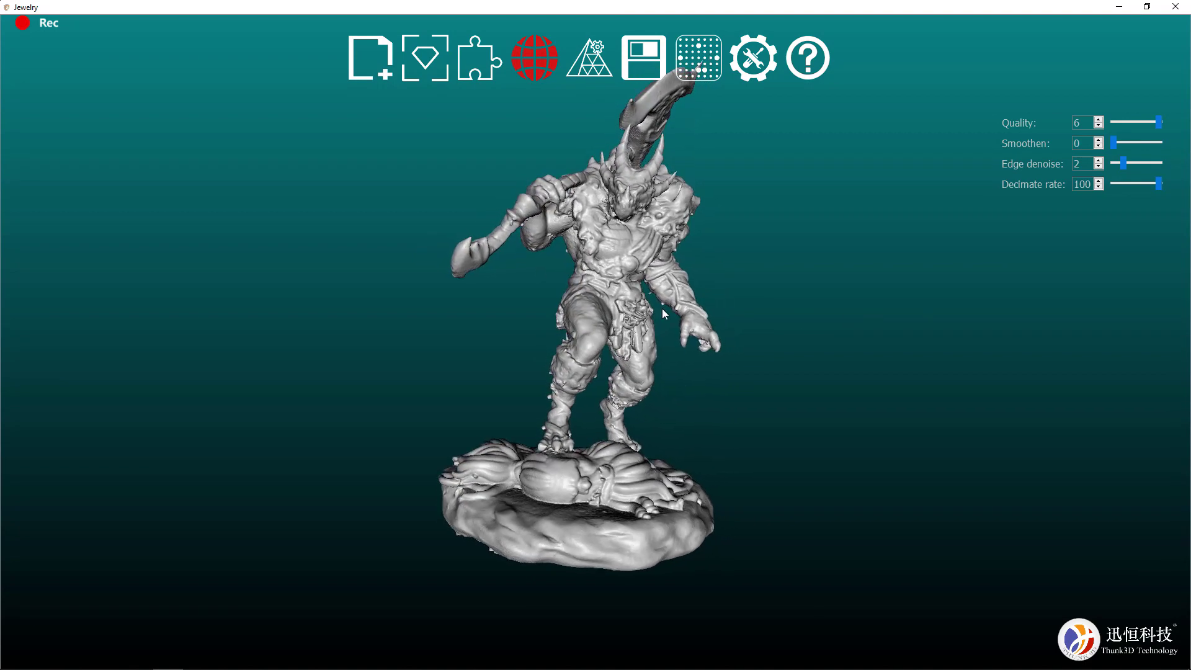
left_click_drag(661, 308, 867, 303)
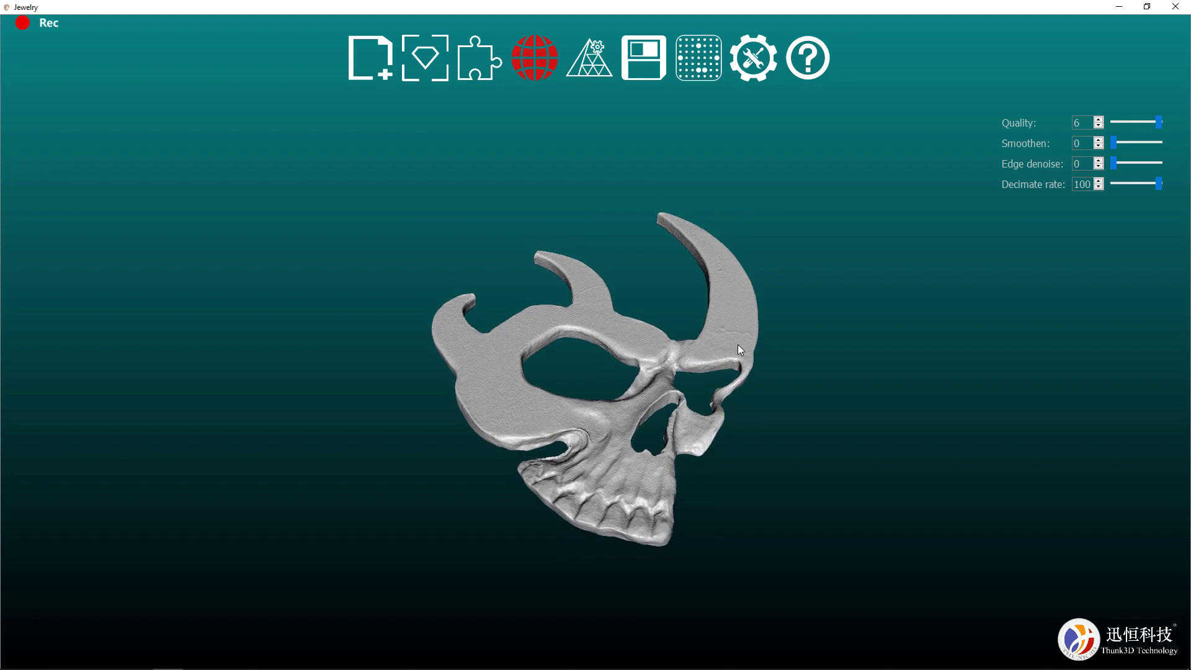
left_click_drag(485, 322, 467, 330)
scroll(467, 330, "up", 3)
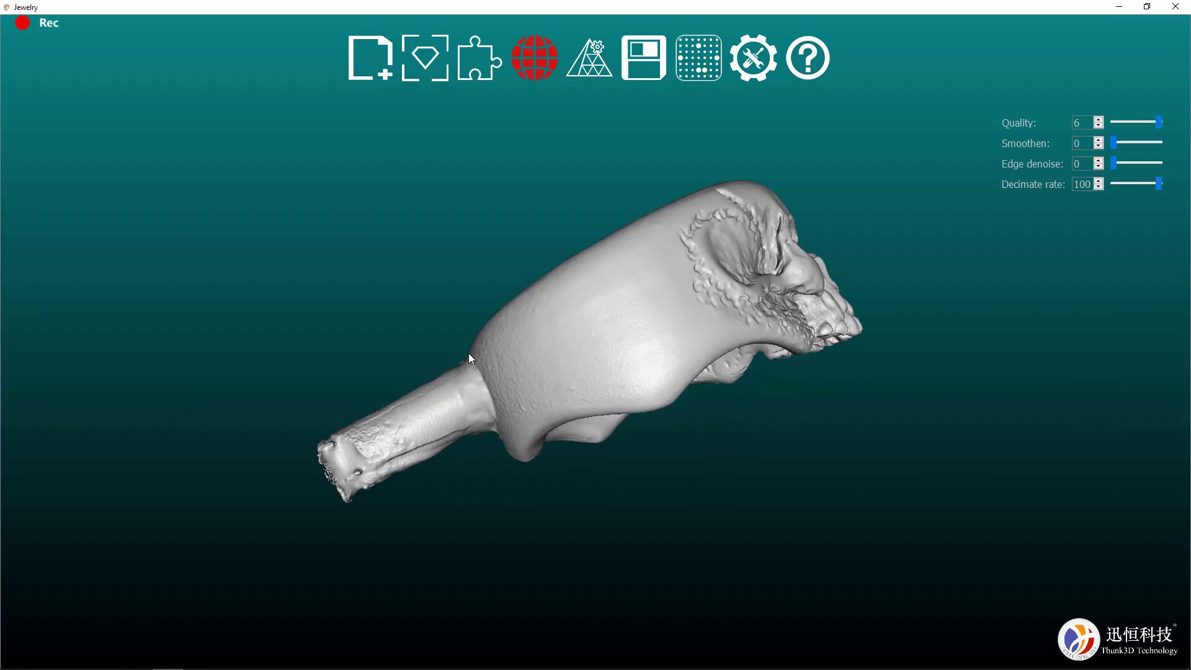
left_click_drag(468, 352, 727, 467)
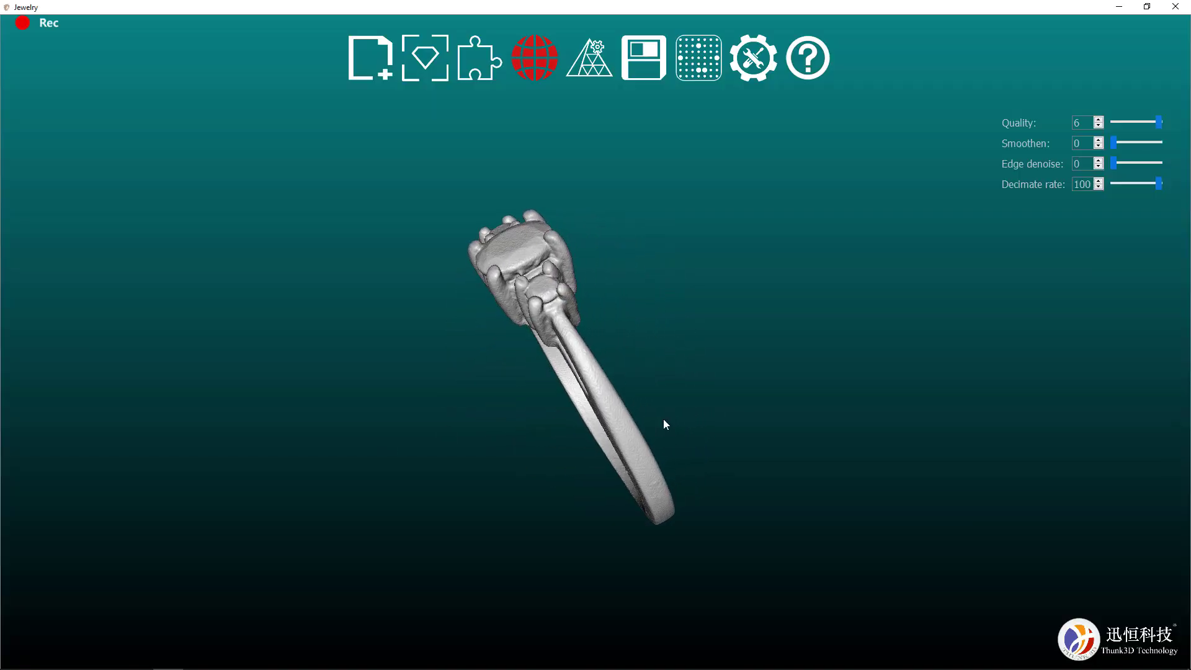
- Rotate and zoom the three-stone ring mesh until it stands upright, setting on top
left_click_drag(270, 364, 565, 282)
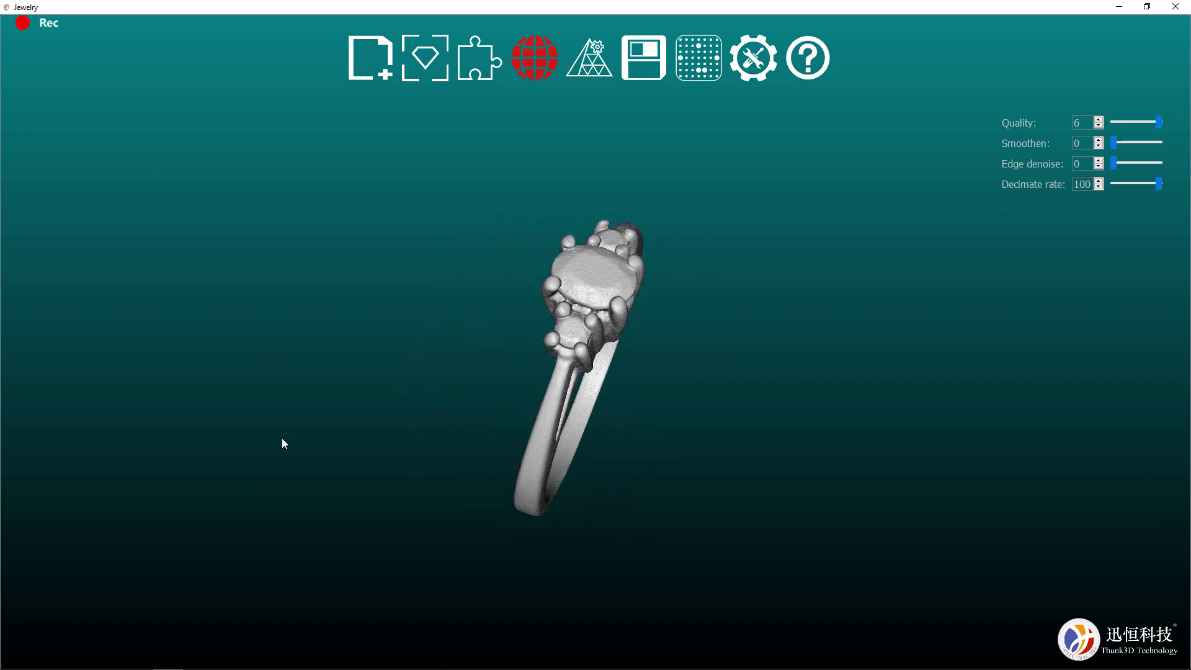
left_click_drag(282, 439, 356, 418)
scroll(557, 366, "up", 10)
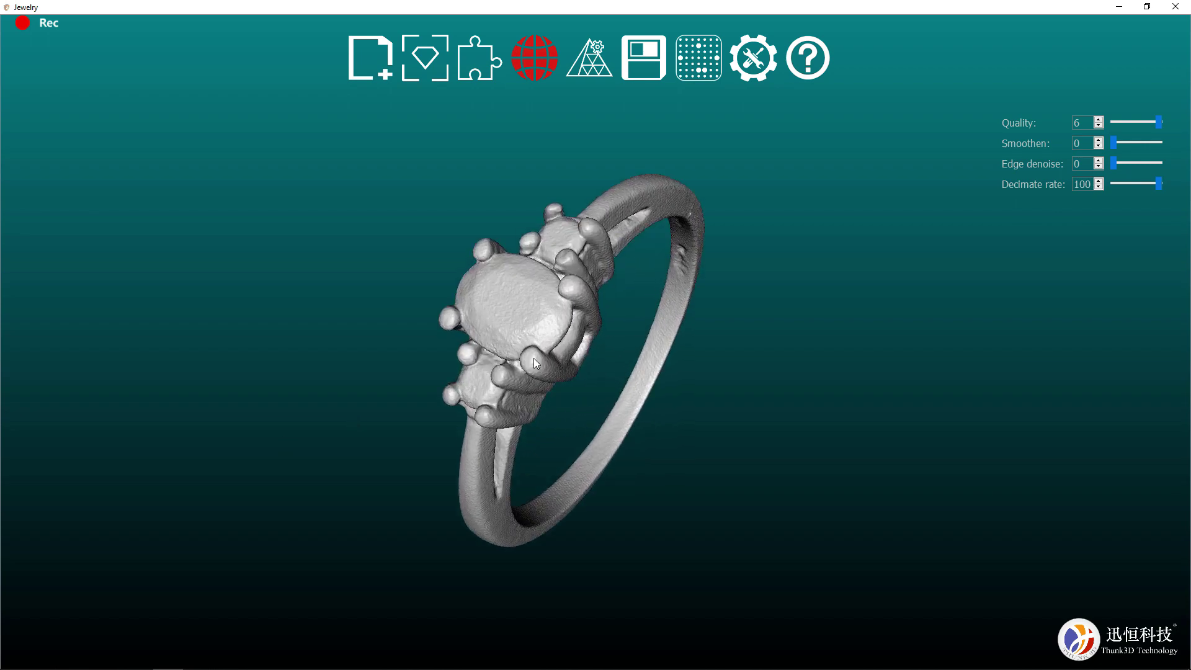
left_click_drag(500, 330, 926, 296)
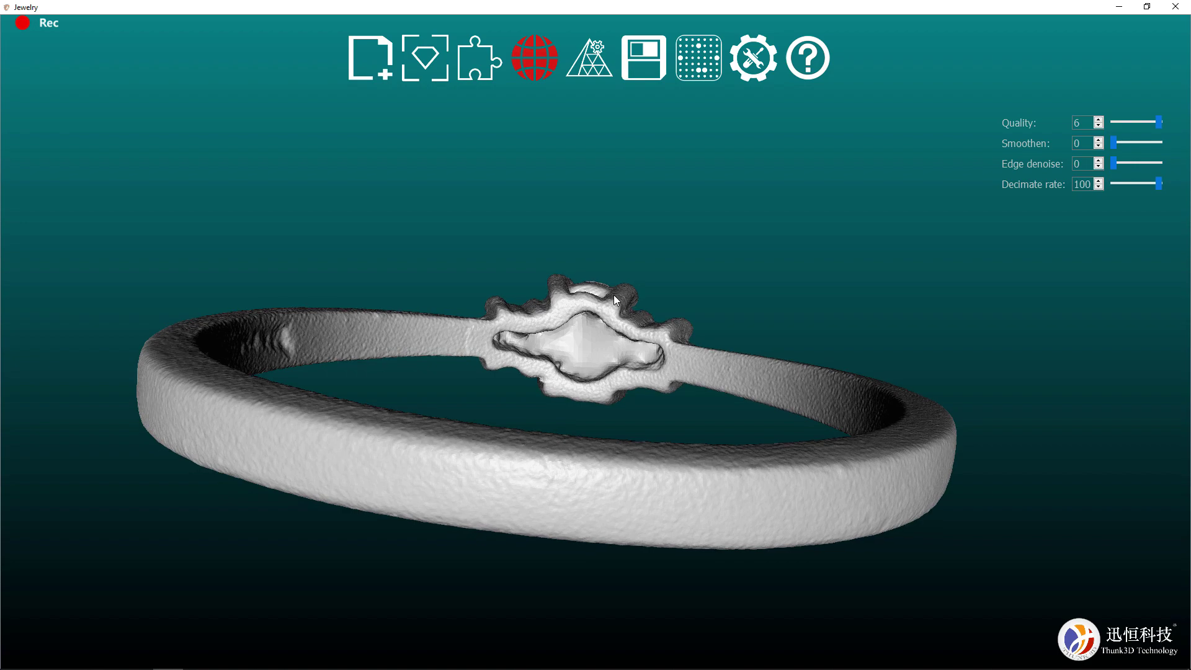
left_click_drag(613, 295, 482, 402)
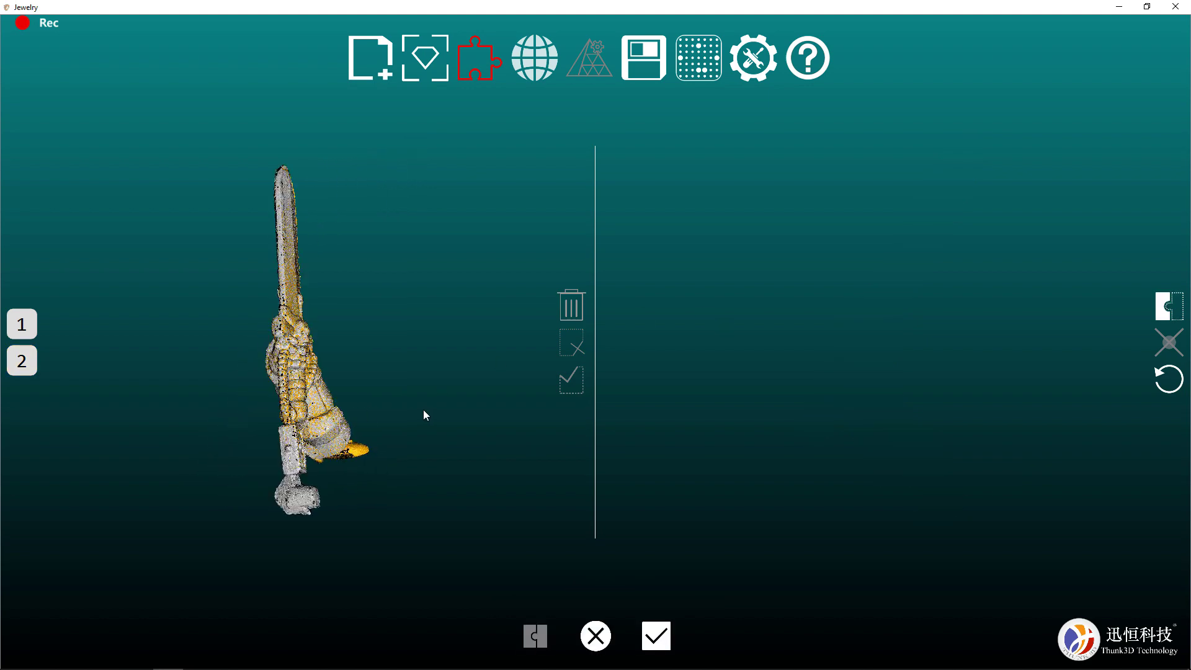
- Rotate the sword-arm mesh to stand the sword upright and inspect the hilt
left_click_drag(445, 326, 330, 338)
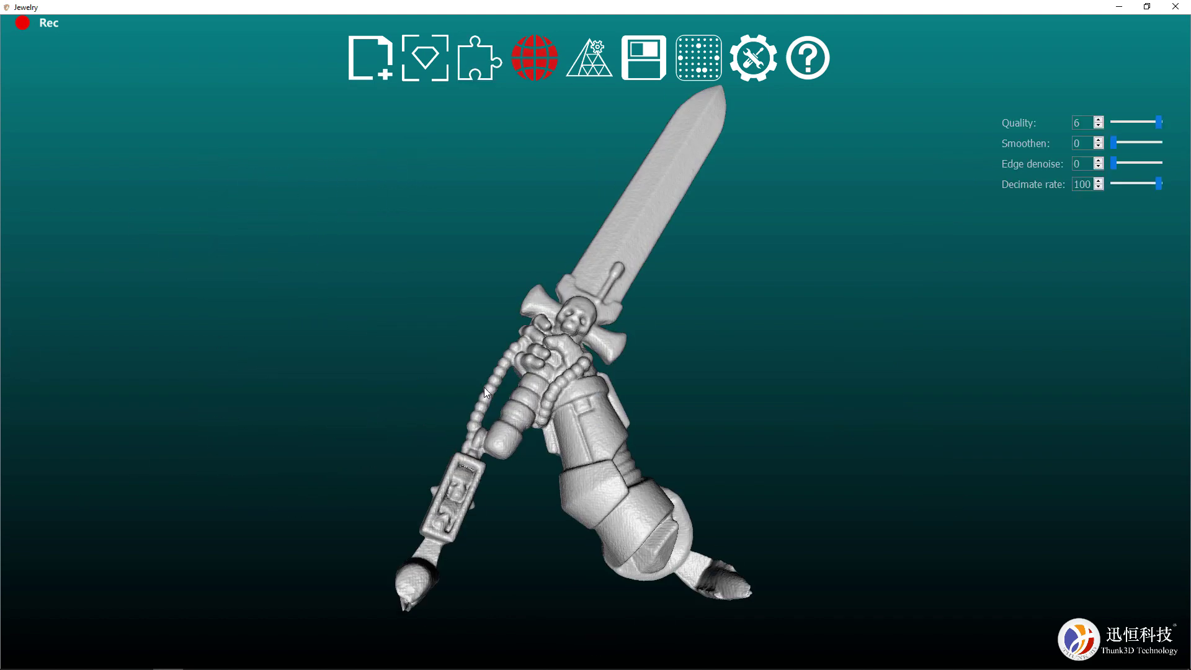
left_click_drag(422, 532, 423, 459)
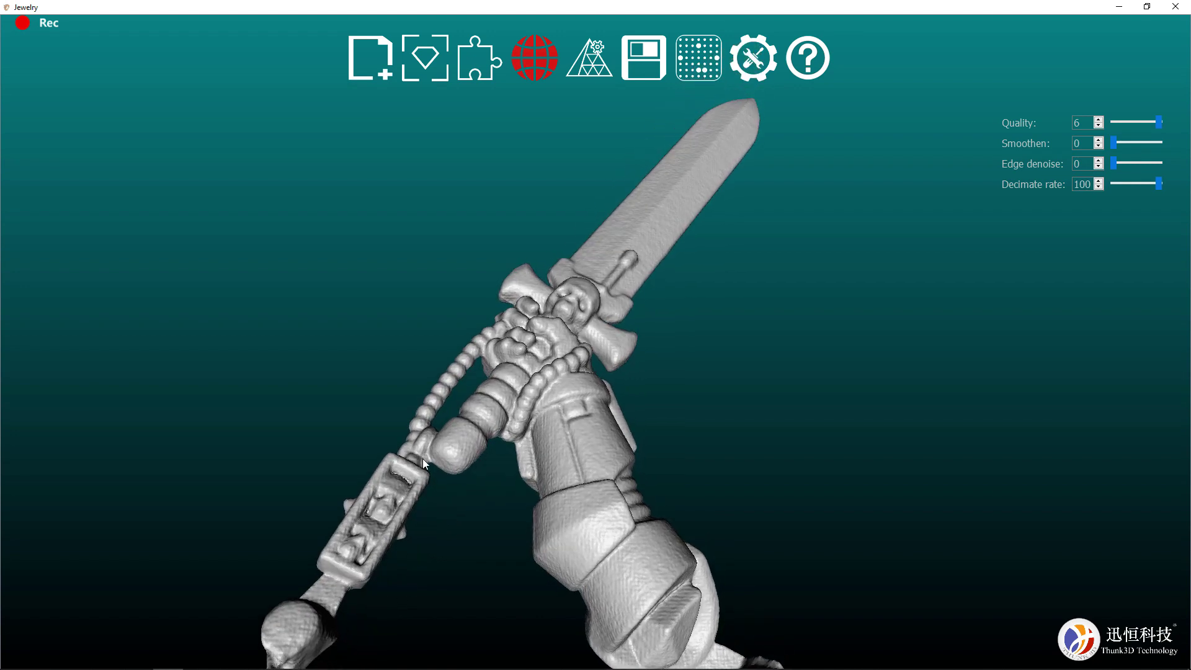
left_click_drag(567, 434, 396, 567)
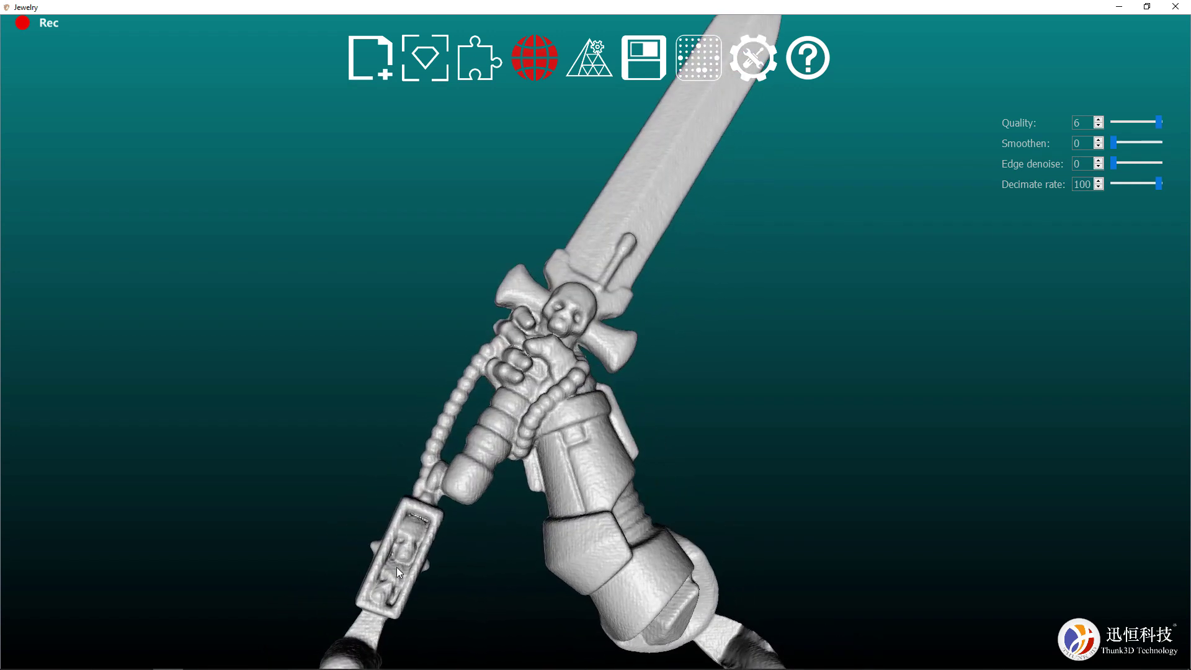